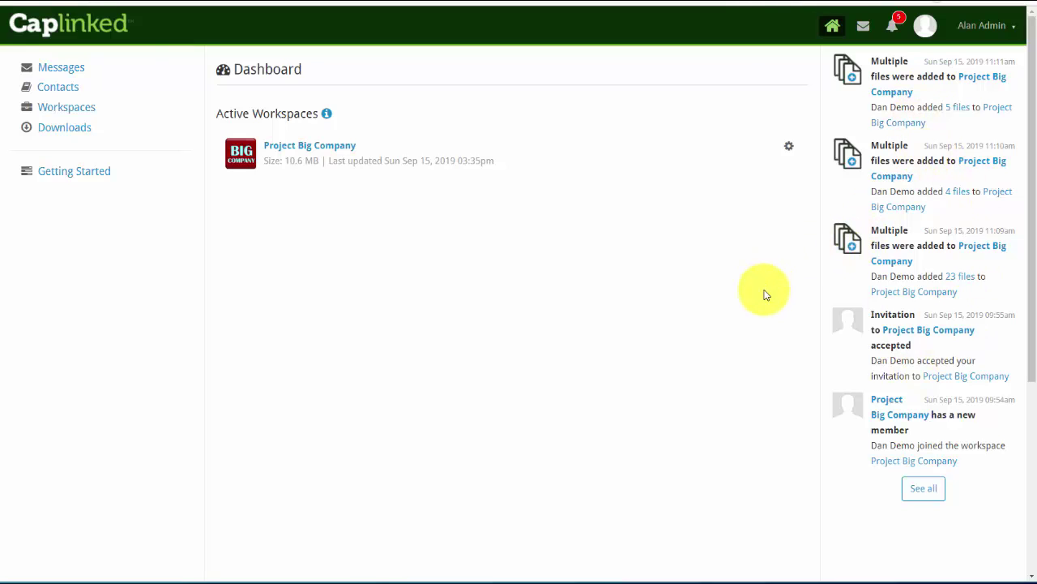
# Open the Project Big Company workspace from the Dashboard's Active Workspaces list
pyautogui.click(297, 151)
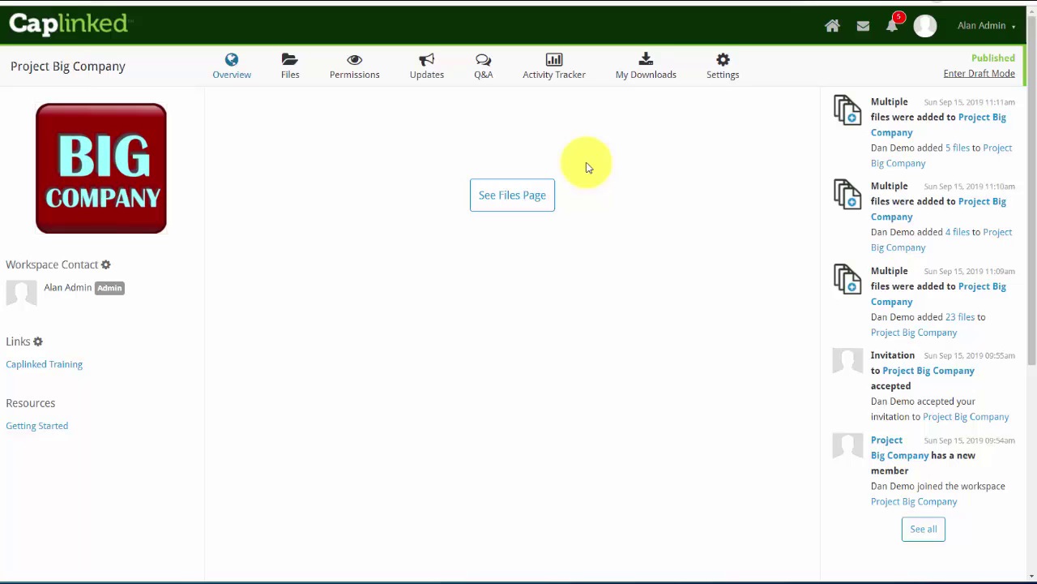
# Go to the Project Big Company workspace's Settings page
pyautogui.click(723, 68)
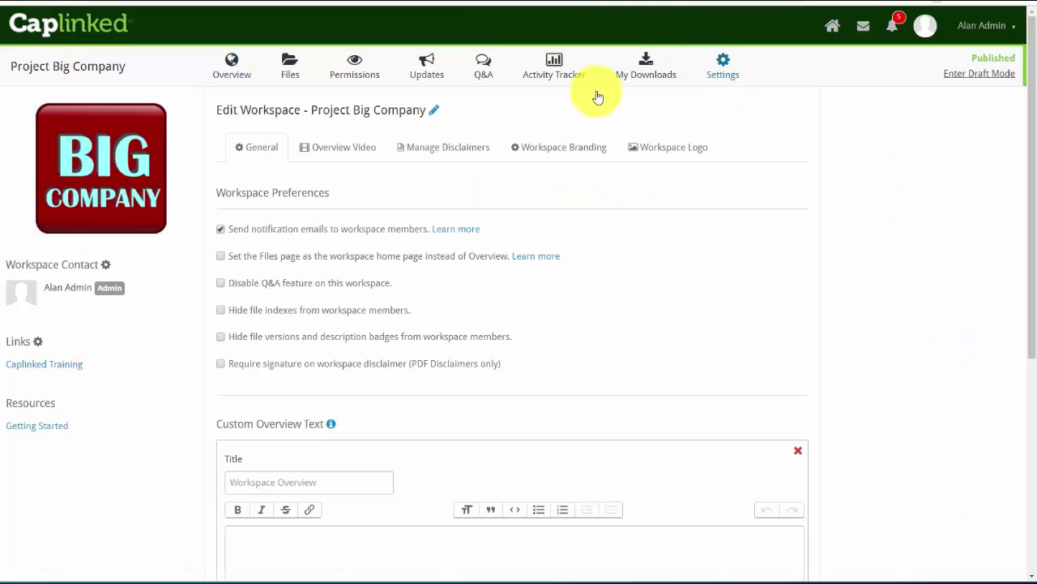
# Enter 'Big Company Asset Sale' as the Custom Overview Text title
pyautogui.scroll(-1, 375, 298)
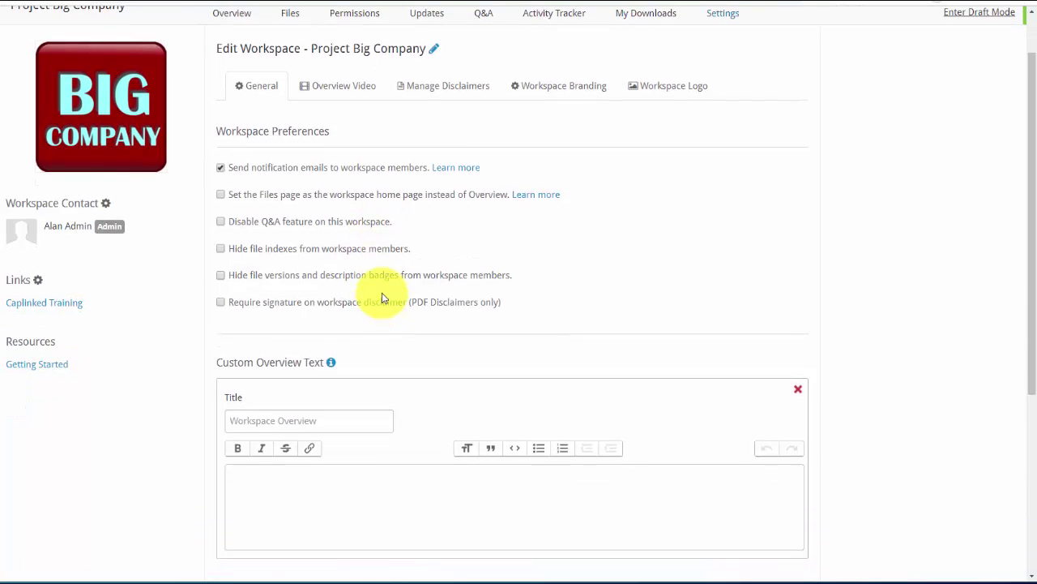
pyautogui.scroll(-1, 383, 298)
pyautogui.scroll(-1, 384, 295)
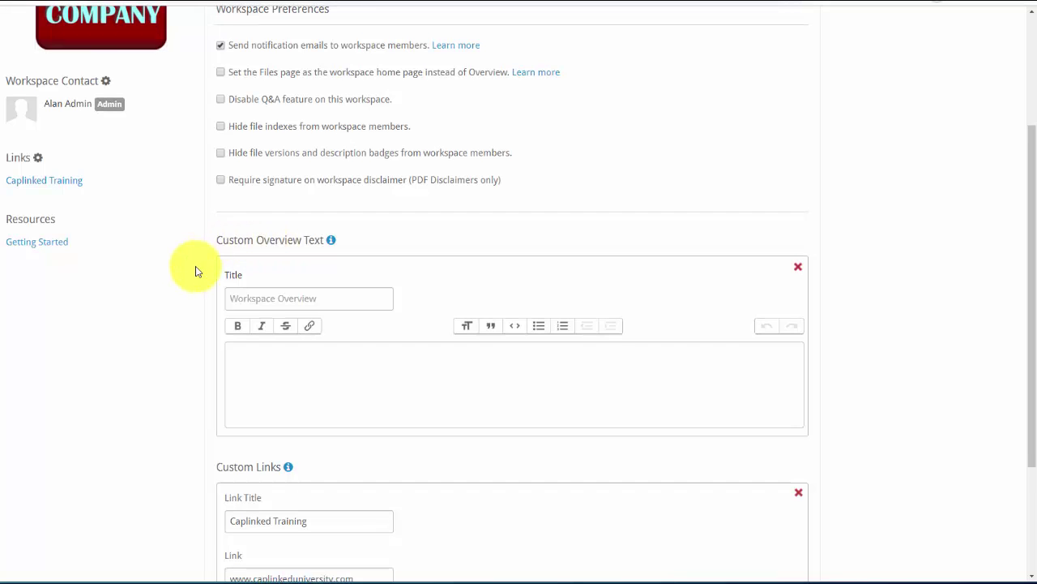
pyautogui.scroll(1, 195, 271)
pyautogui.scroll(-2, 195, 270)
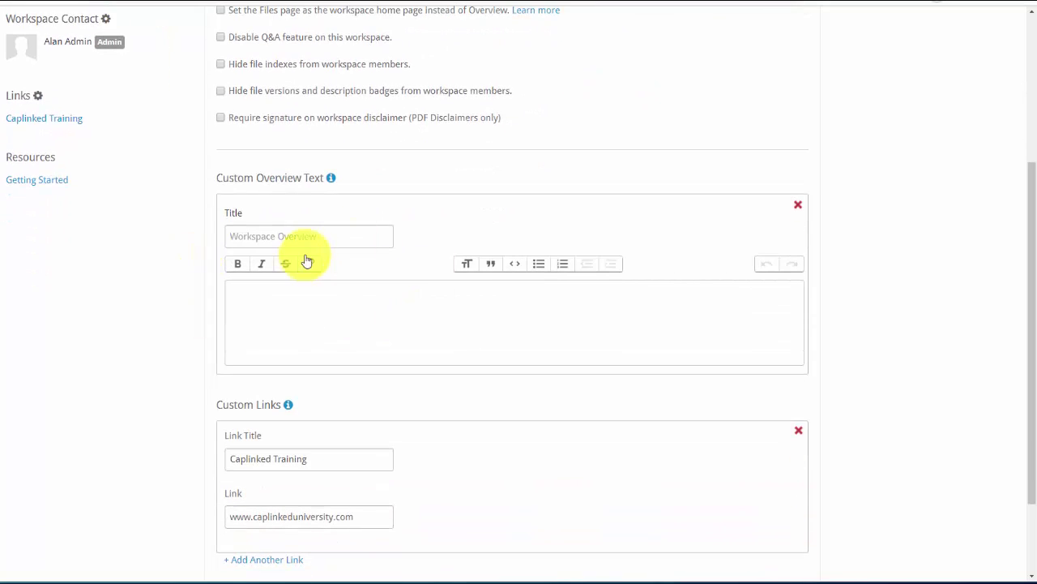
pyautogui.click(339, 236)
pyautogui.write('Big Company Asset Sale')
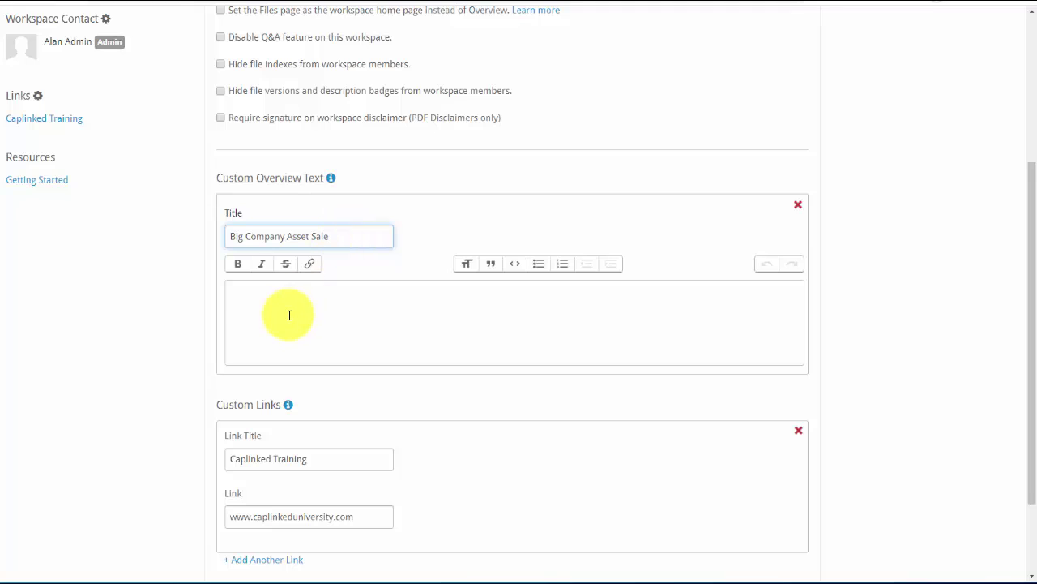
pyautogui.click(286, 313)
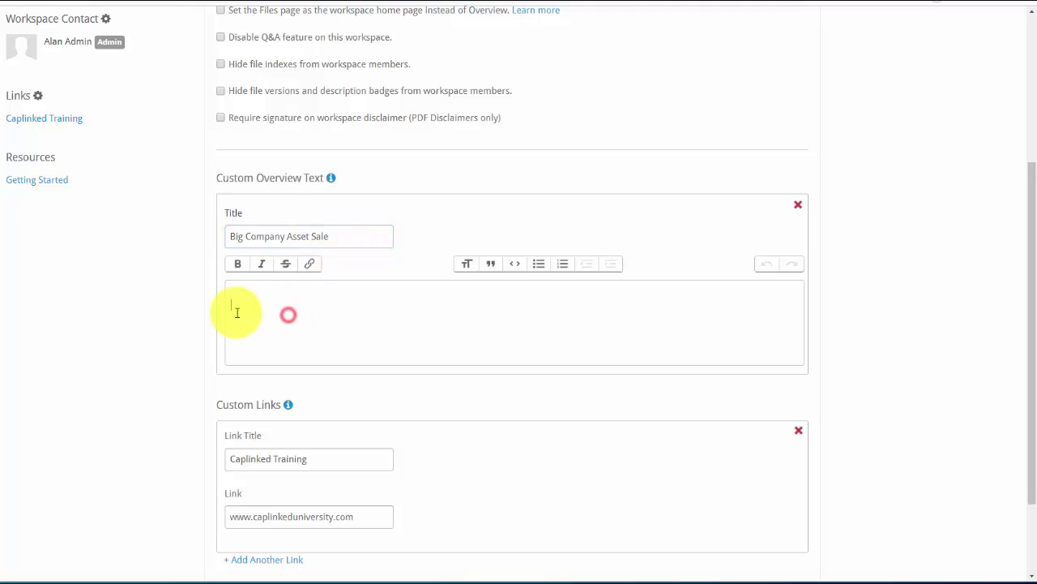
pyautogui.scroll(1, 260, 304)
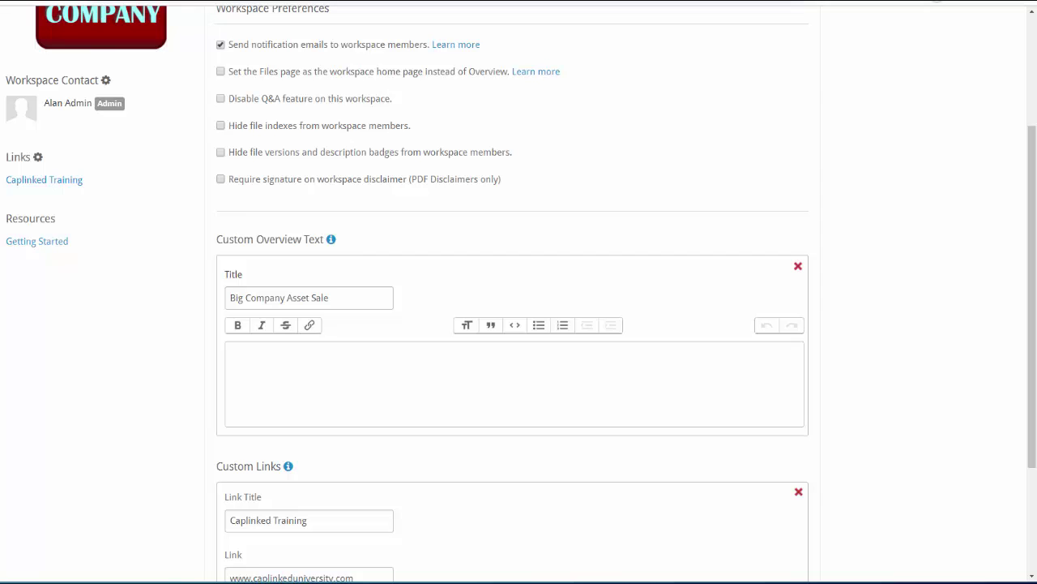
# Paste the prepared data-room description into the overview body, with a blank line after the intro
pyautogui.click(412, 372)
pyautogui.rightClick(403, 357)
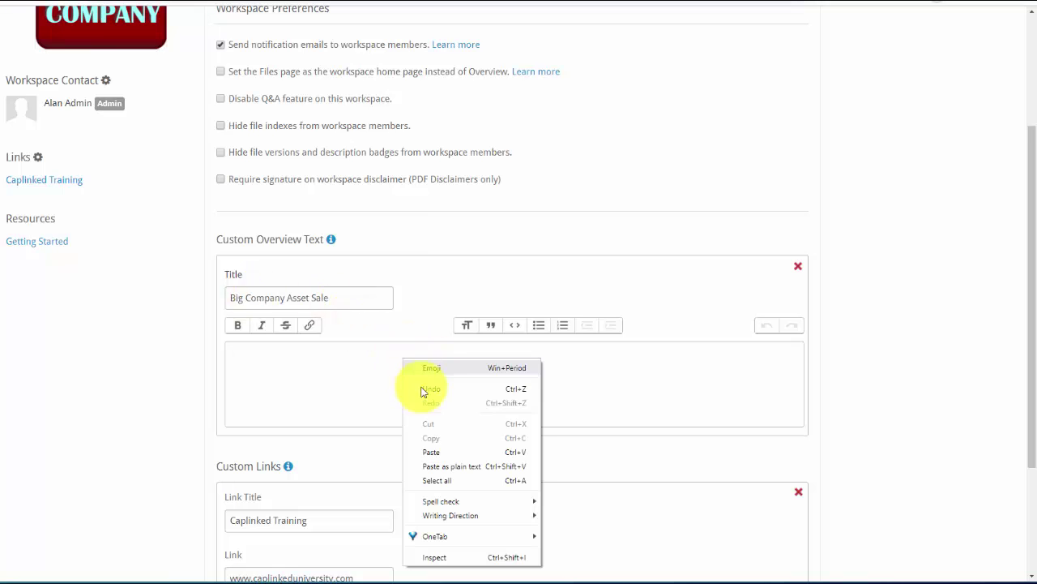
pyautogui.click(430, 446)
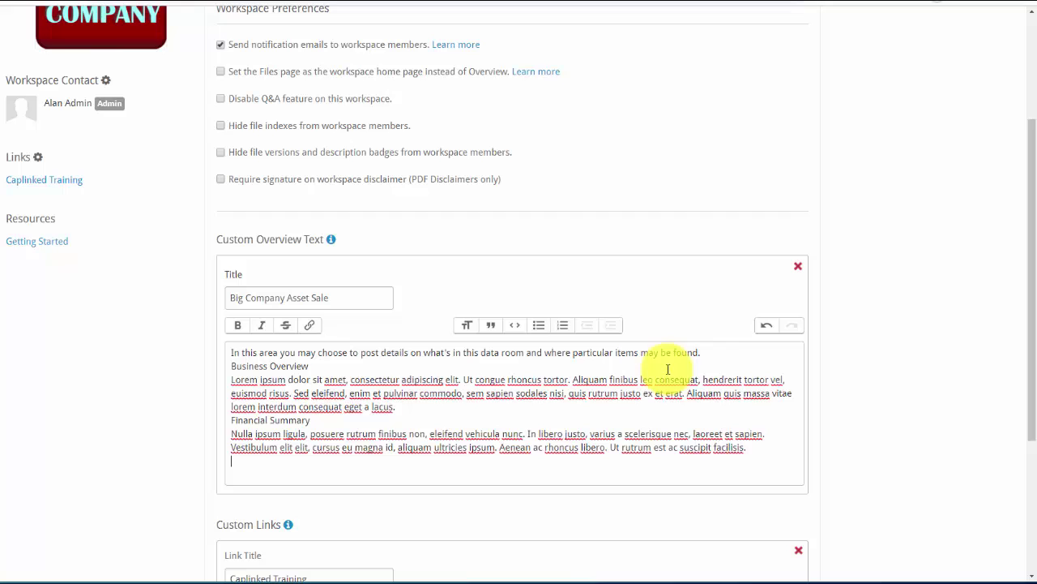
pyautogui.press('Return')
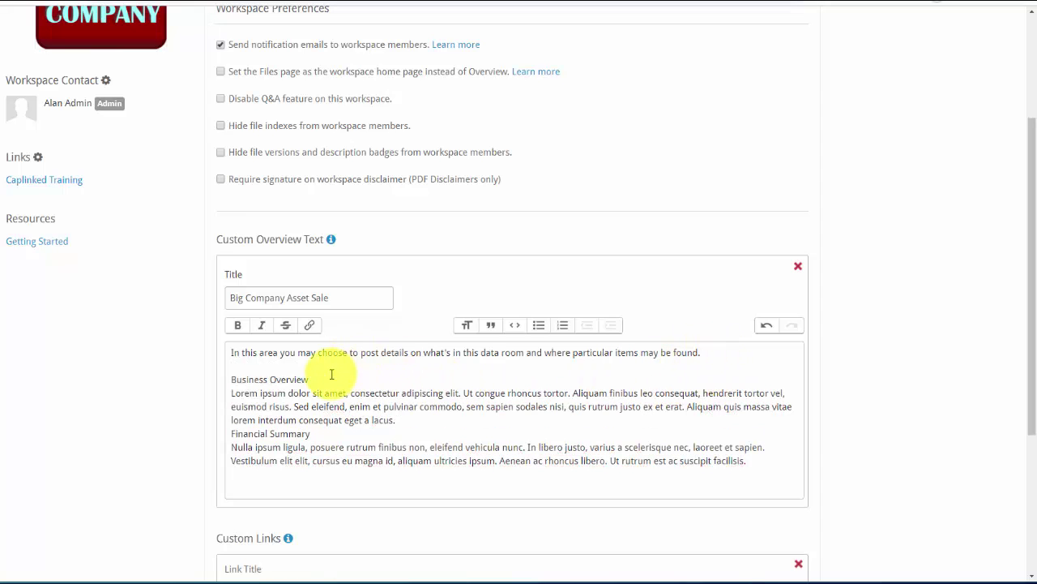
# Bold the Business Overview and Financial Summary headings, spacing out the Financial Summary section
pyautogui.moveTo(312, 380); pyautogui.dragTo(232, 380)
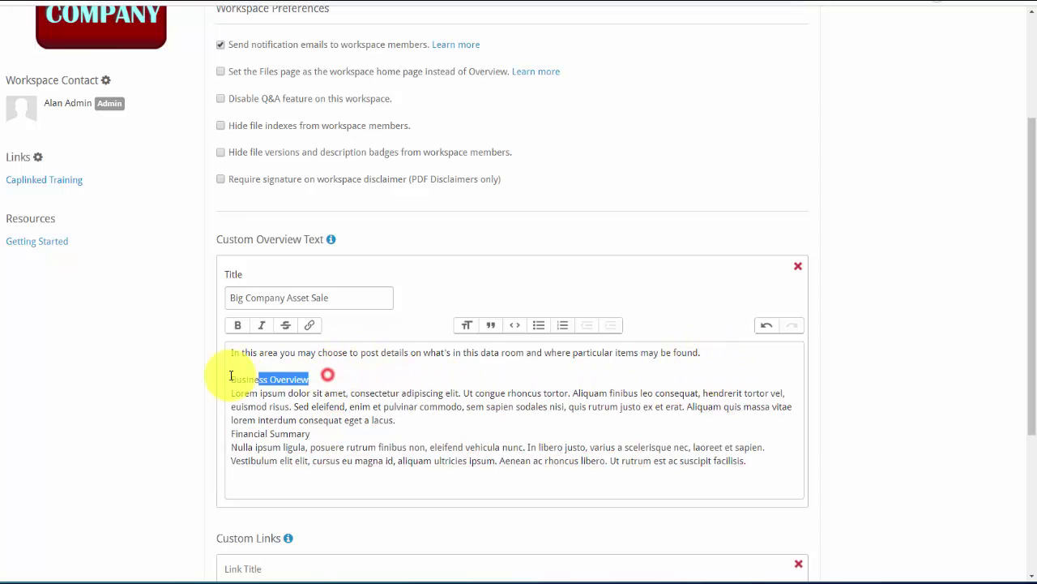
pyautogui.click(237, 325)
pyautogui.click(397, 420)
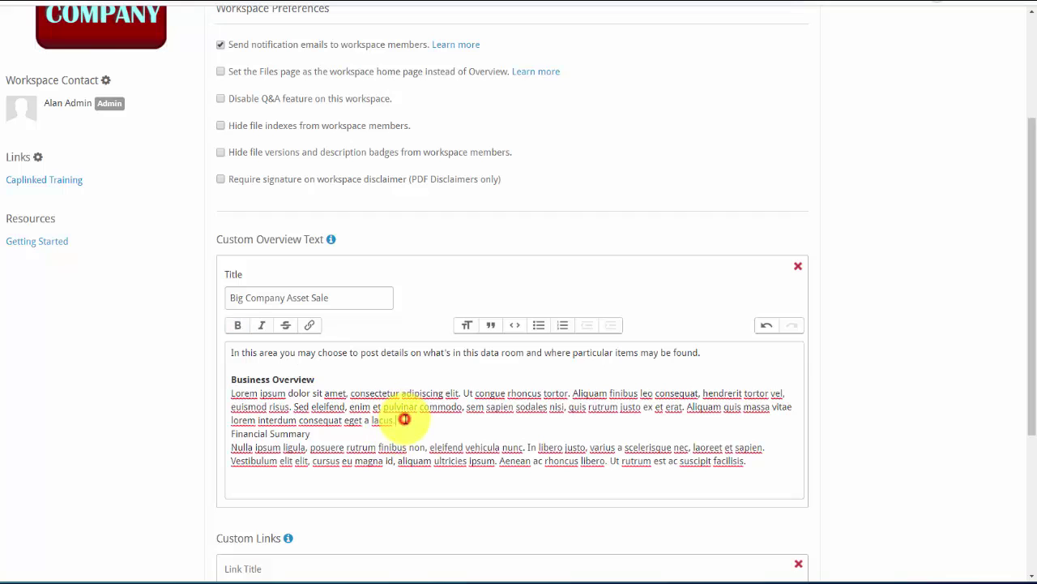
pyautogui.press('Return')
pyautogui.moveTo(333, 445); pyautogui.dragTo(232, 446)
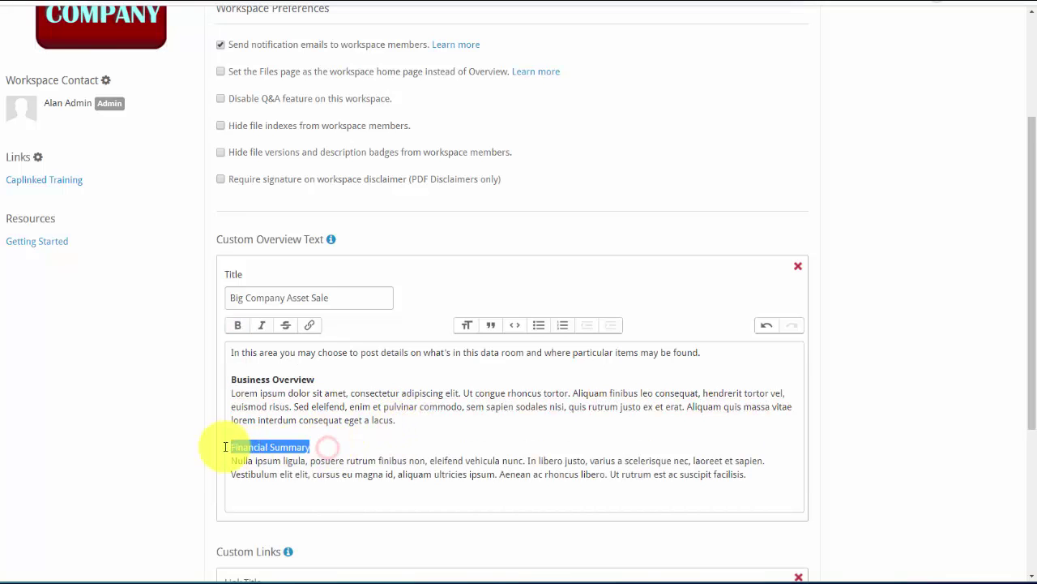
pyautogui.click(238, 327)
pyautogui.click(336, 450)
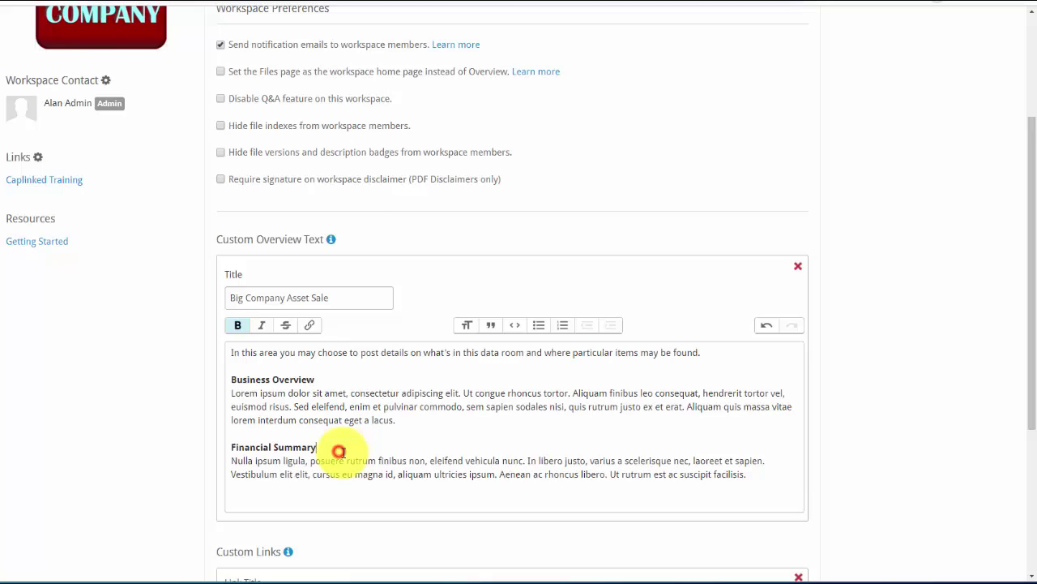
pyautogui.scroll(-1, 487, 442)
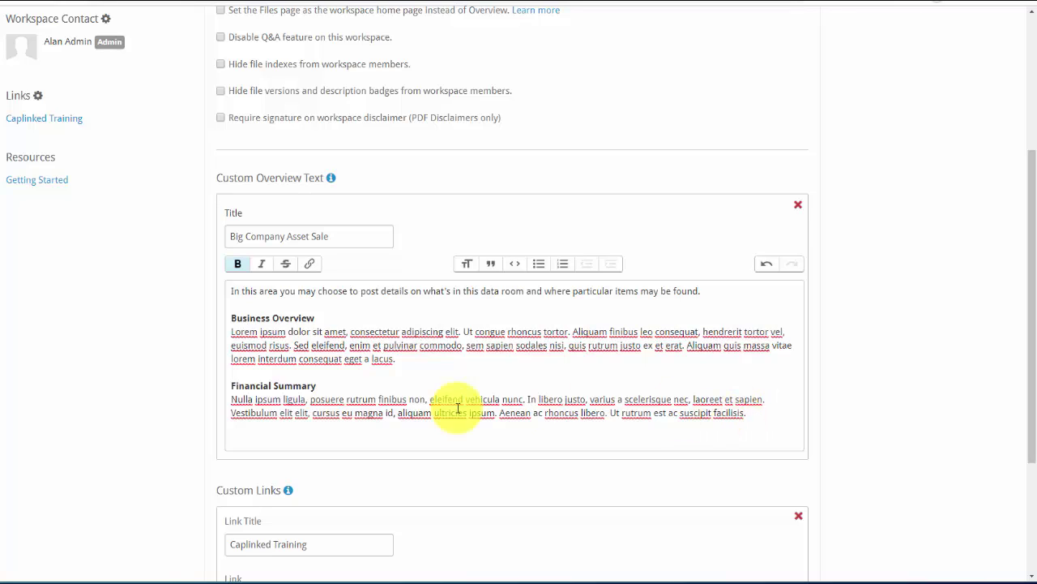
pyautogui.scroll(-1, 190, 340)
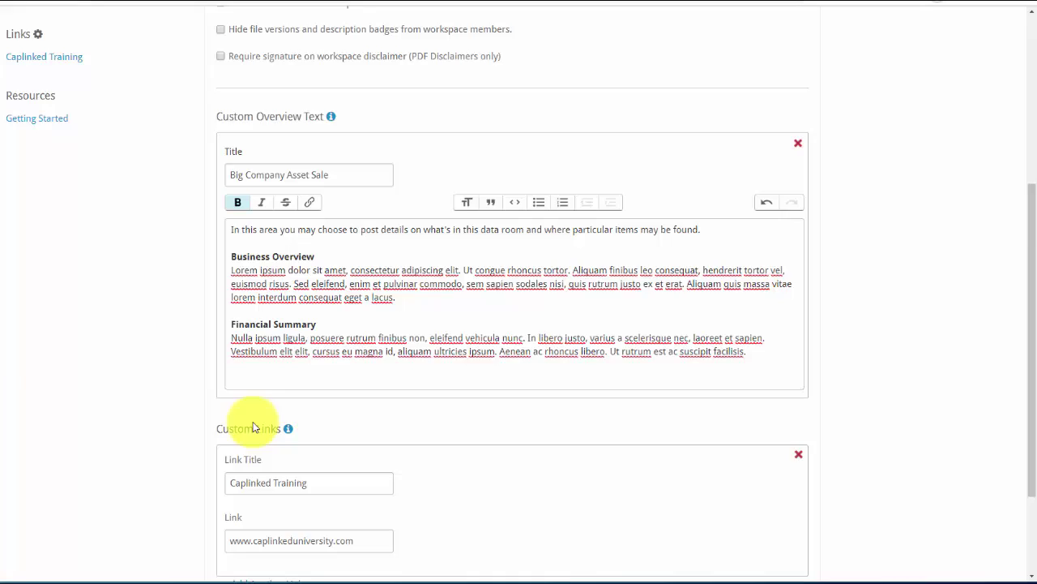
pyautogui.scroll(-2, 243, 389)
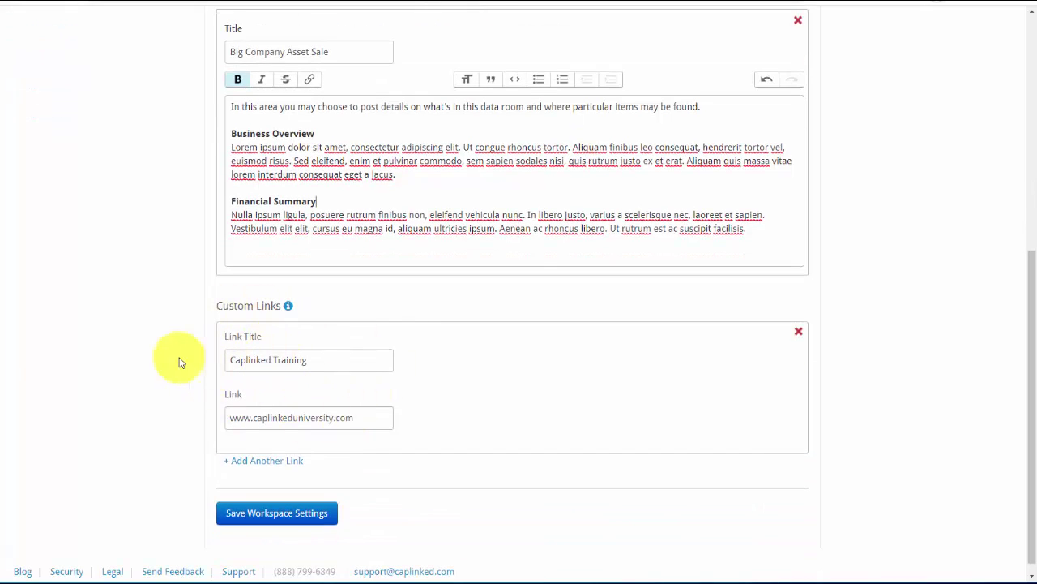
pyautogui.scroll(1, 162, 364)
pyautogui.scroll(2, 174, 397)
pyautogui.scroll(-1, 243, 442)
pyautogui.scroll(-1, 292, 455)
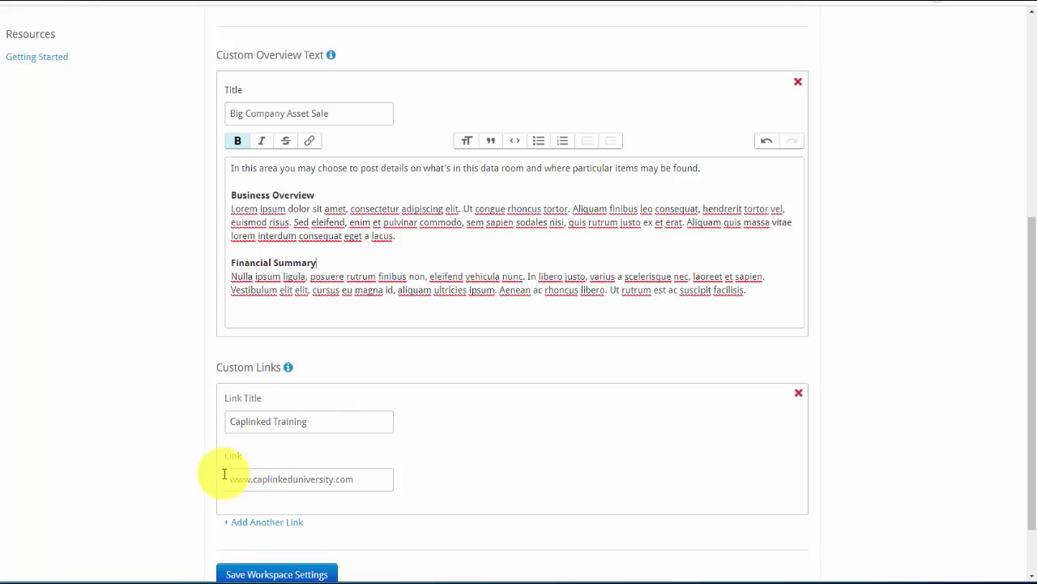
pyautogui.scroll(3, 130, 341)
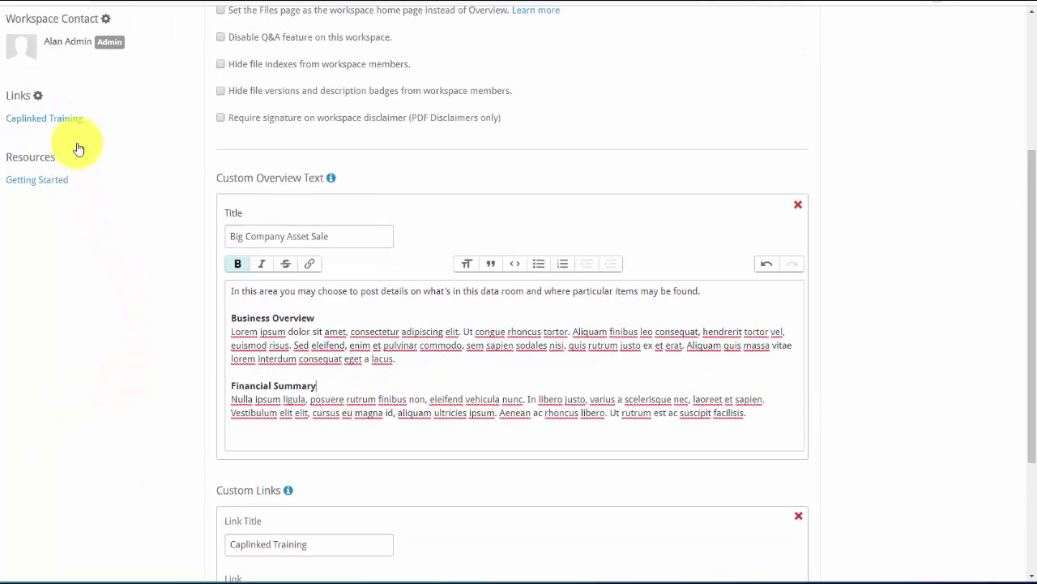
pyautogui.scroll(-1, 174, 235)
pyautogui.scroll(-5, 174, 235)
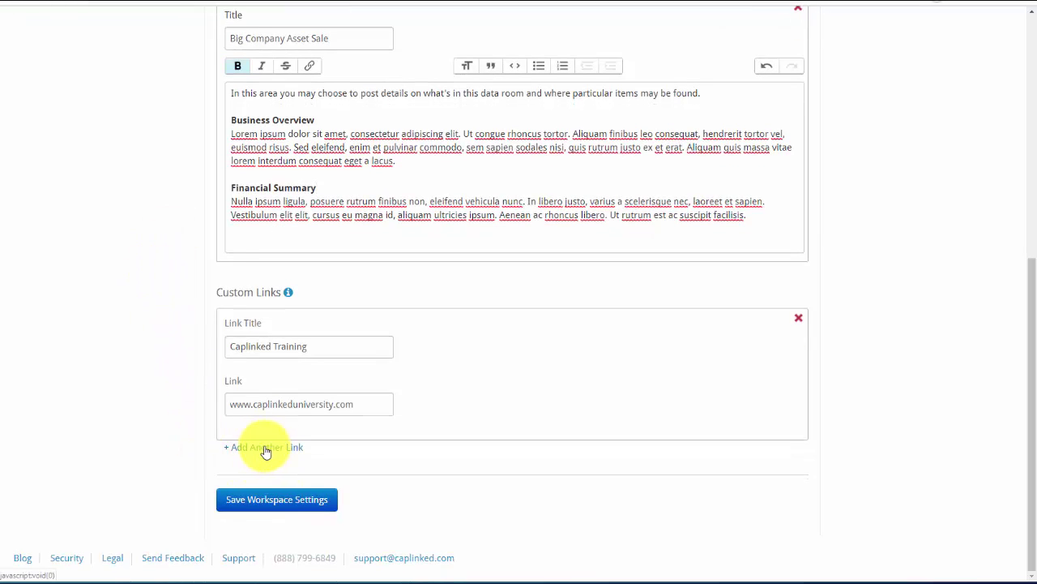
pyautogui.click(265, 449)
pyautogui.click(344, 480)
pyautogui.write('Caplinked')
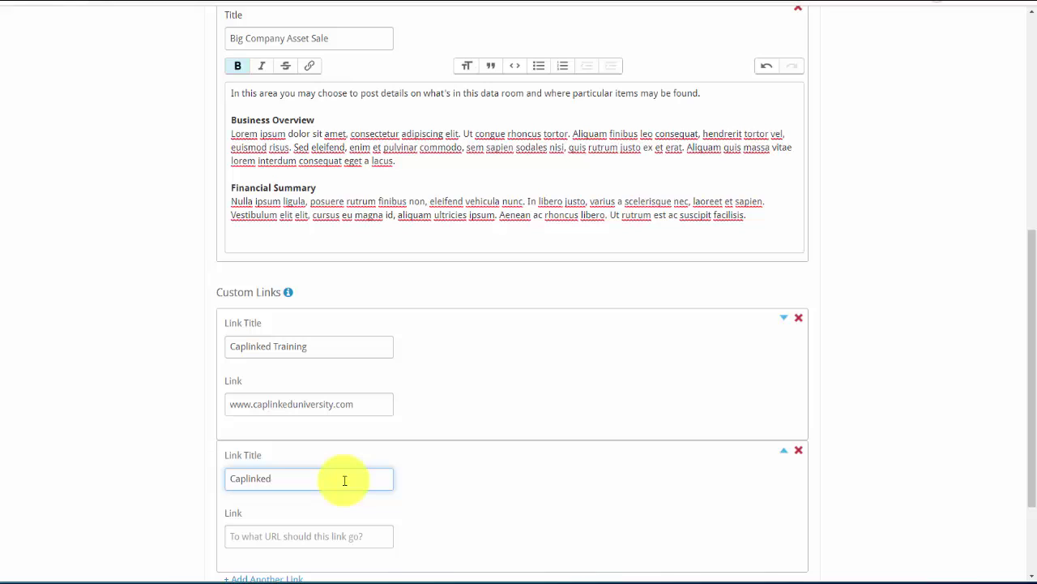
pyautogui.press('Tab')
pyautogui.write('www')
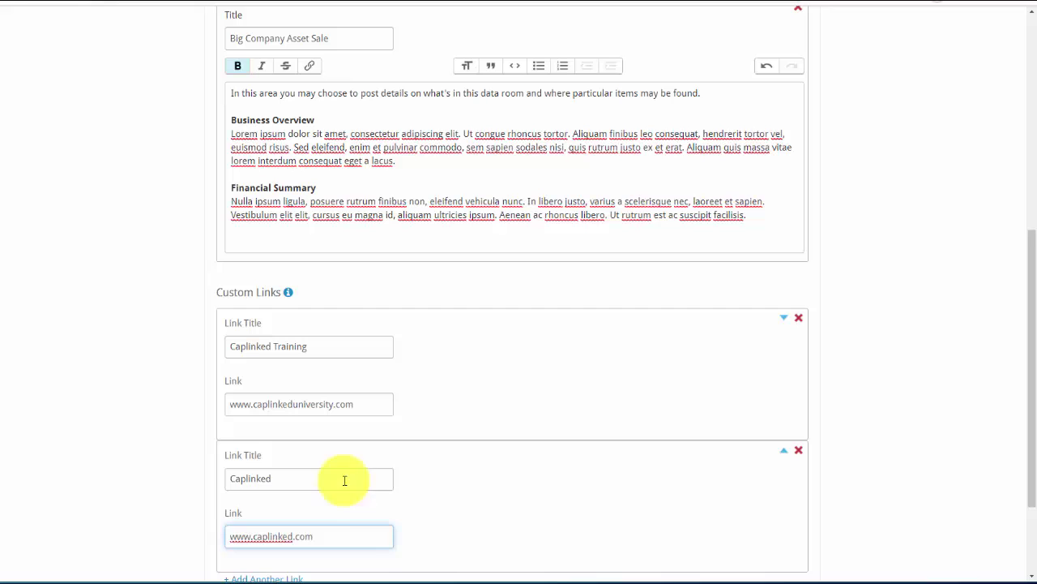
pyautogui.click(176, 461)
# Save the workspace settings with the new overview text and links
pyautogui.scroll(-3, 628, 481)
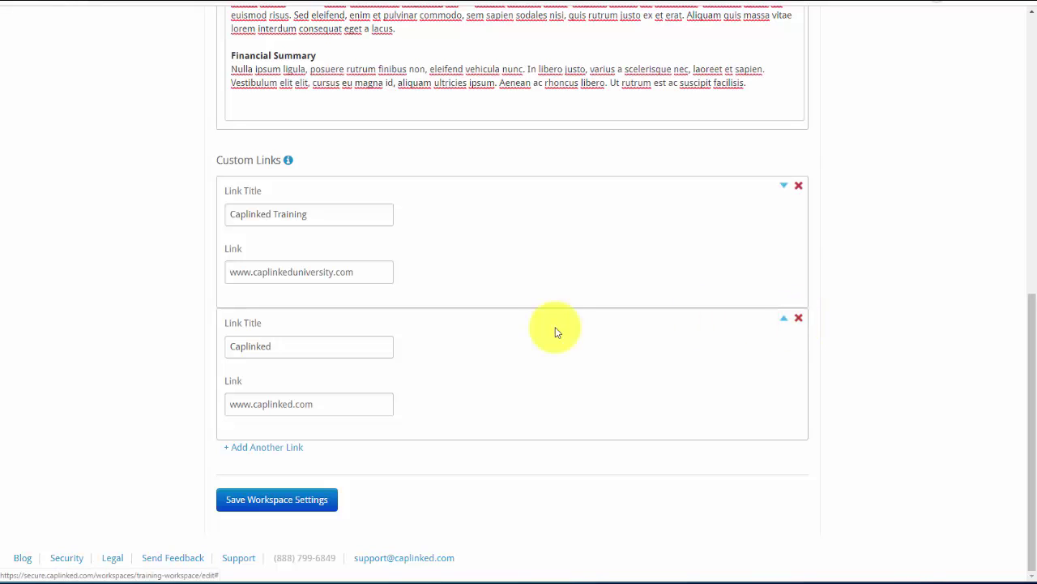
pyautogui.scroll(2, 187, 253)
pyautogui.scroll(-2, 186, 252)
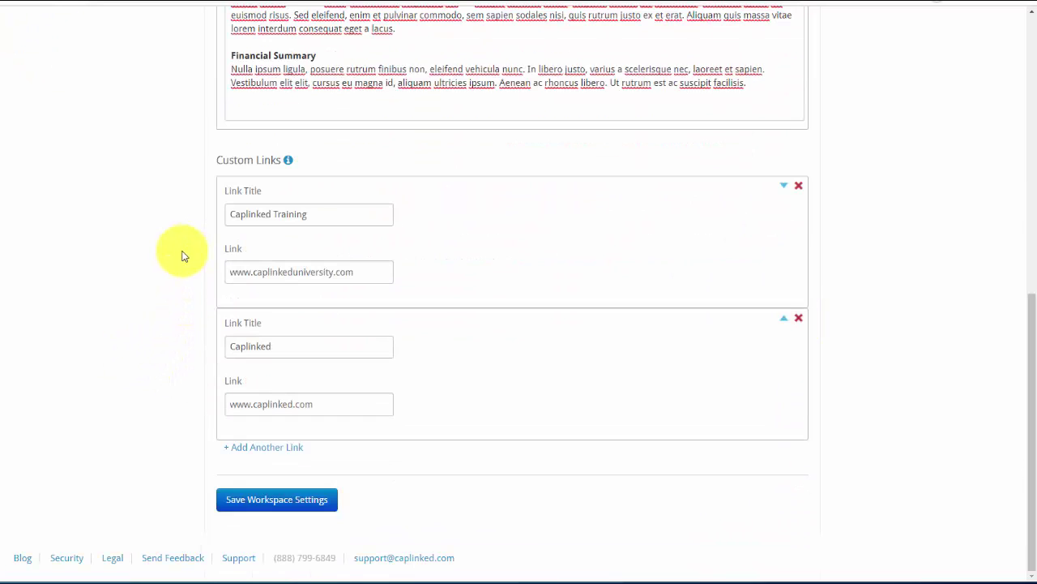
pyautogui.click(272, 505)
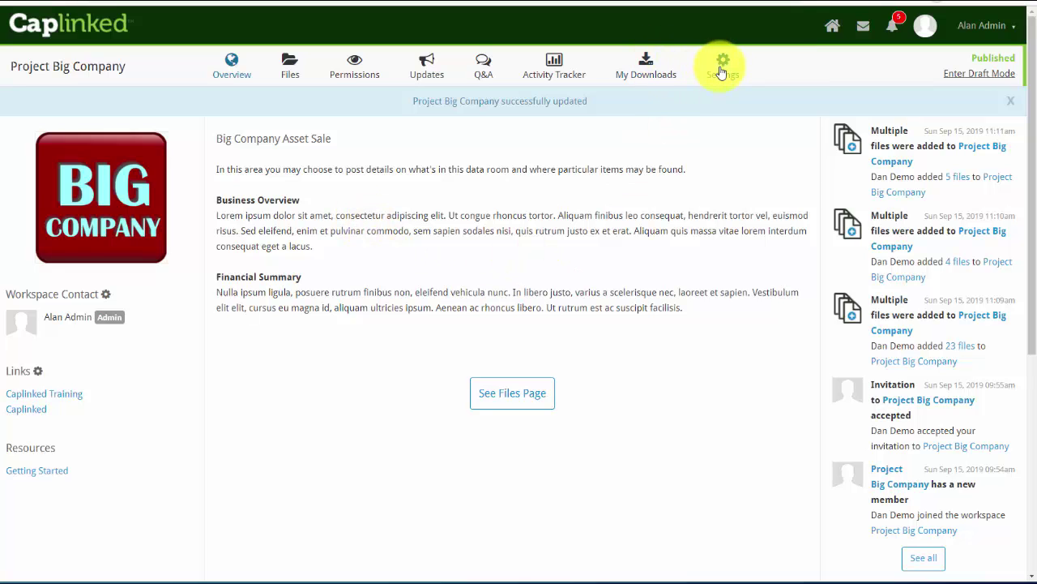
# Reopen Project Big Company's settings from the updated Overview page
pyautogui.click(721, 71)
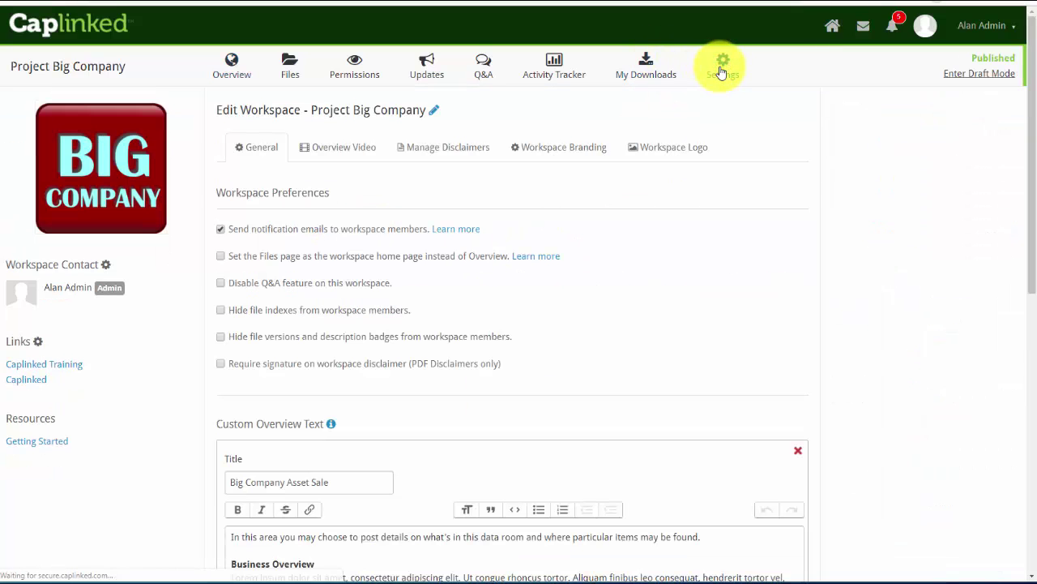
# Upload the globe .mp4 file as the workspace's overview video
pyautogui.click(325, 147)
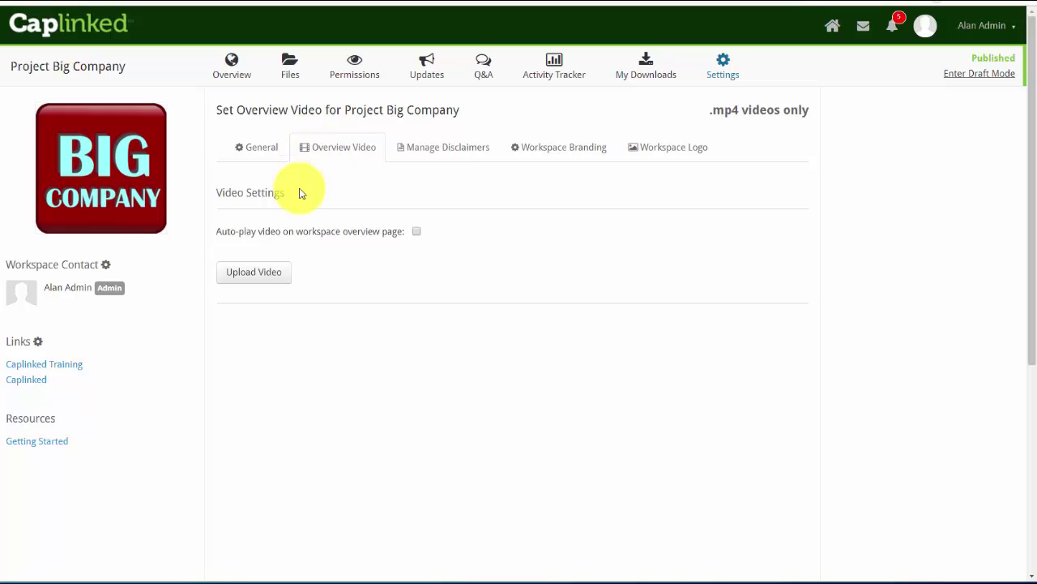
pyautogui.click(253, 275)
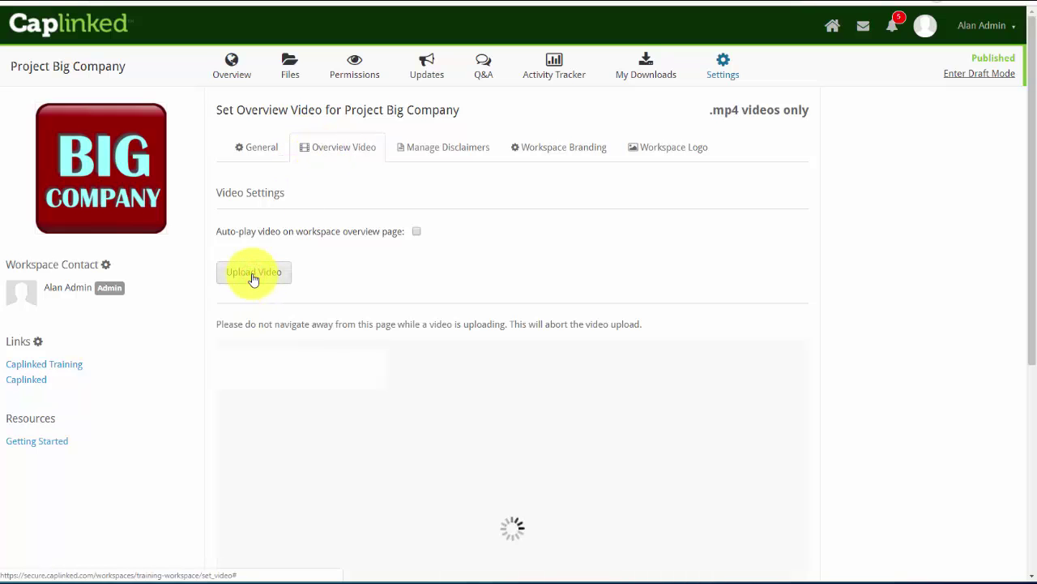
pyautogui.scroll(-3, 378, 294)
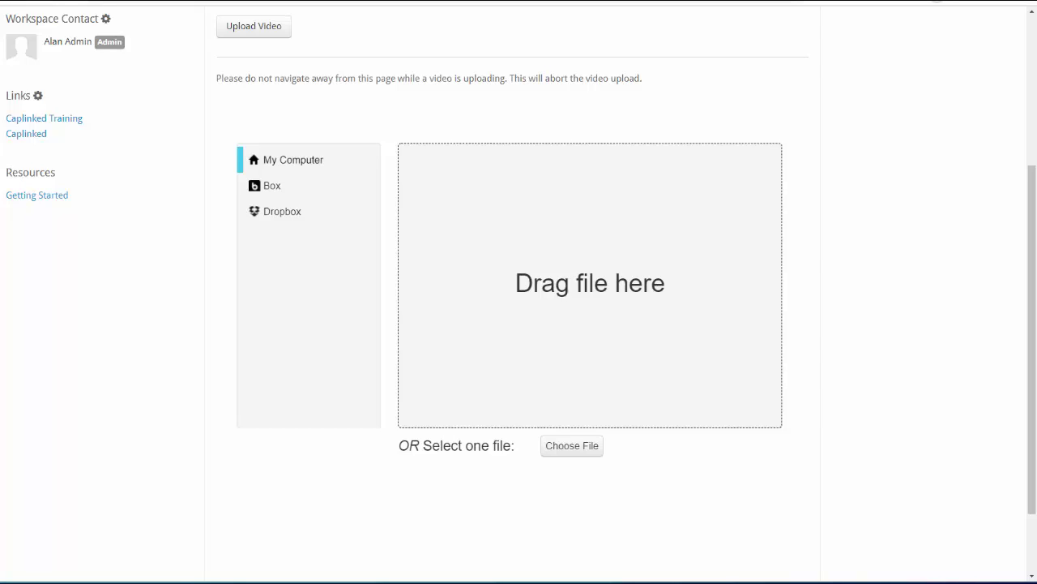
pyautogui.moveTo(799, 220); pyautogui.dragTo(600, 260)
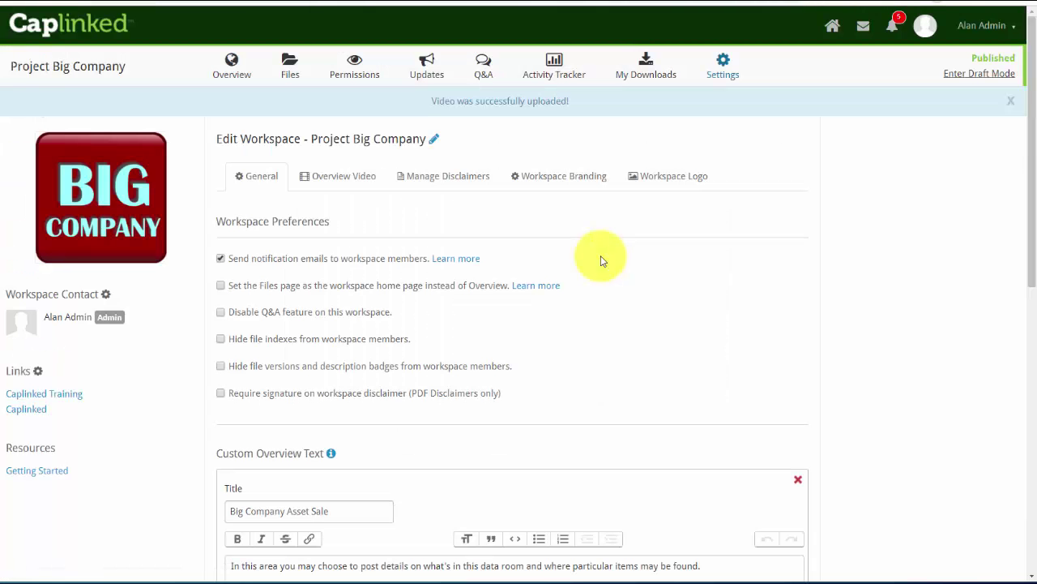
# Return to the Overview page and review the globe video and Big Company Asset Sale text
pyautogui.scroll(-3, 601, 257)
pyautogui.scroll(3, 600, 257)
pyautogui.click(235, 70)
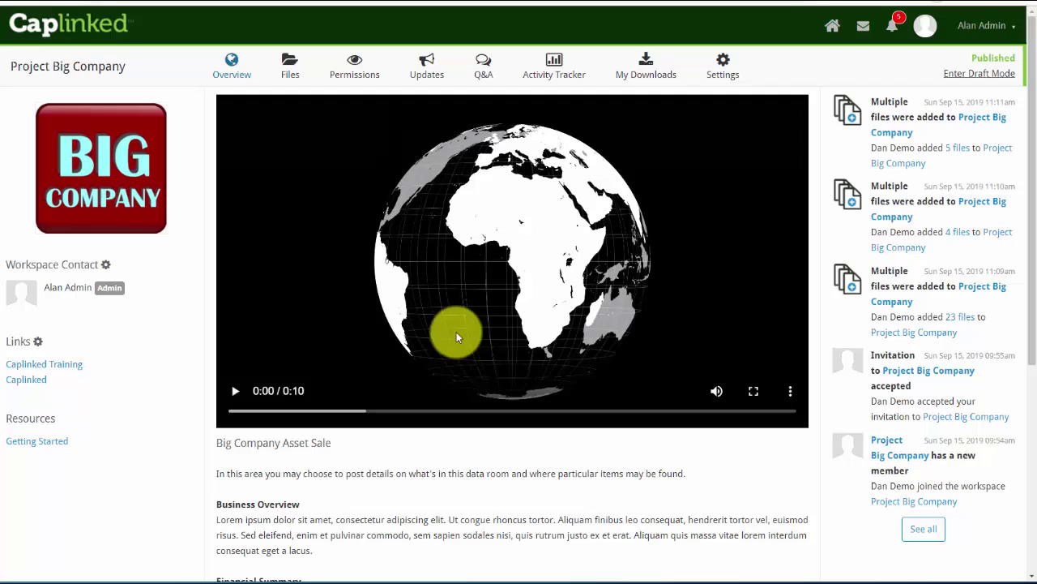
pyautogui.scroll(-3, 577, 343)
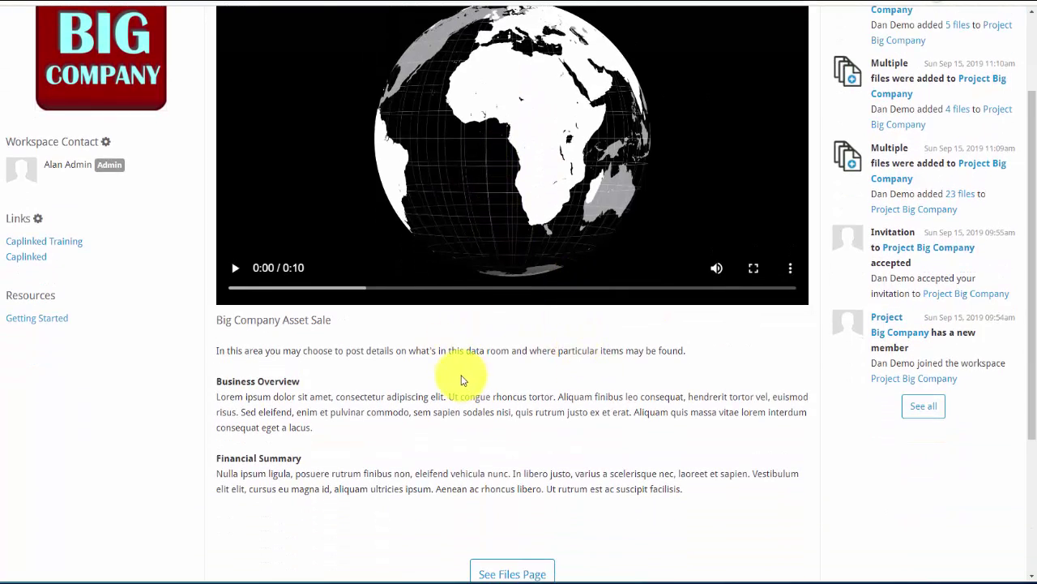
pyautogui.scroll(-4, 373, 367)
pyautogui.scroll(3, 398, 283)
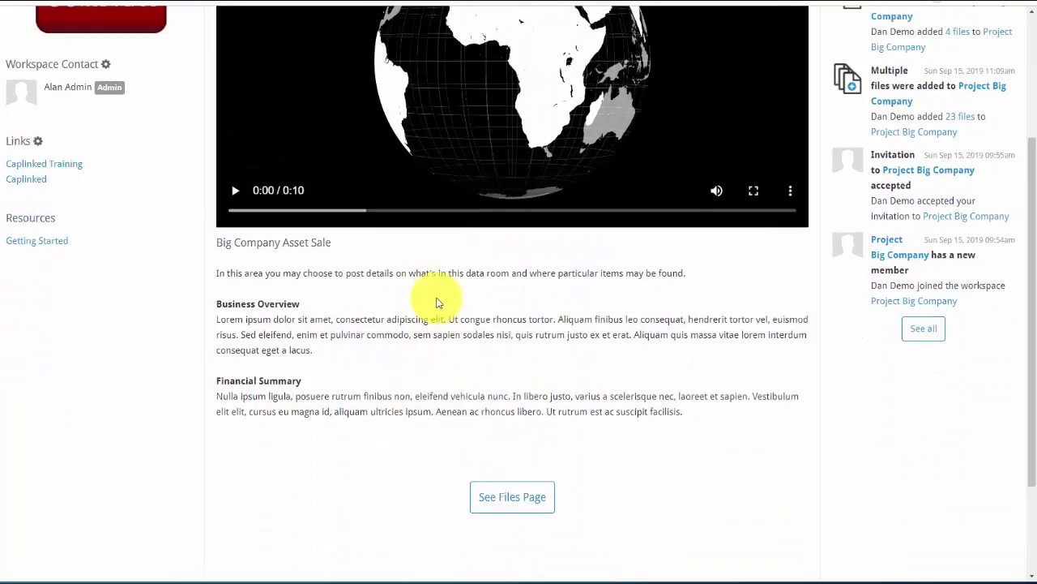
pyautogui.scroll(5, 435, 296)
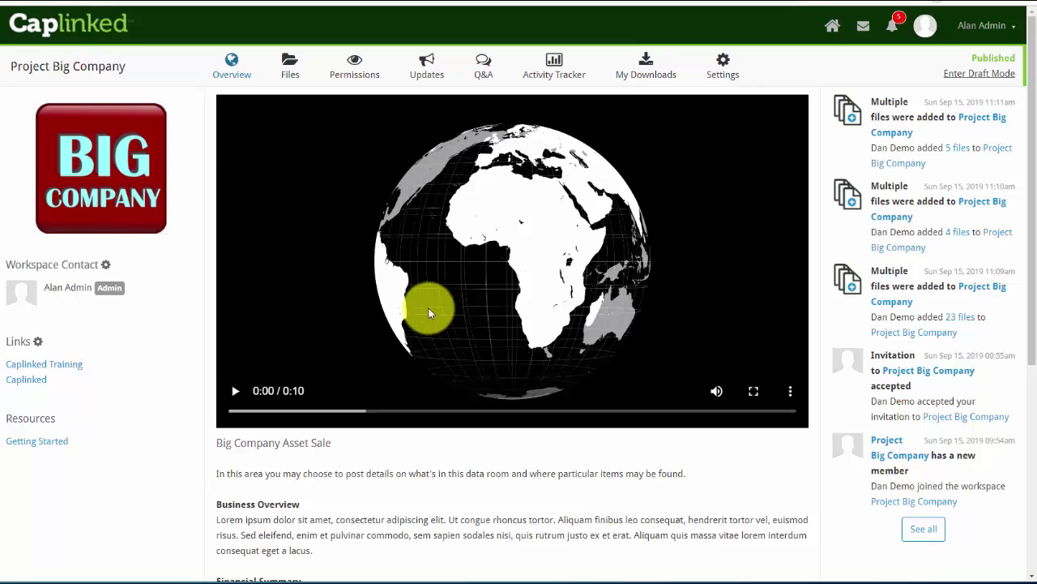